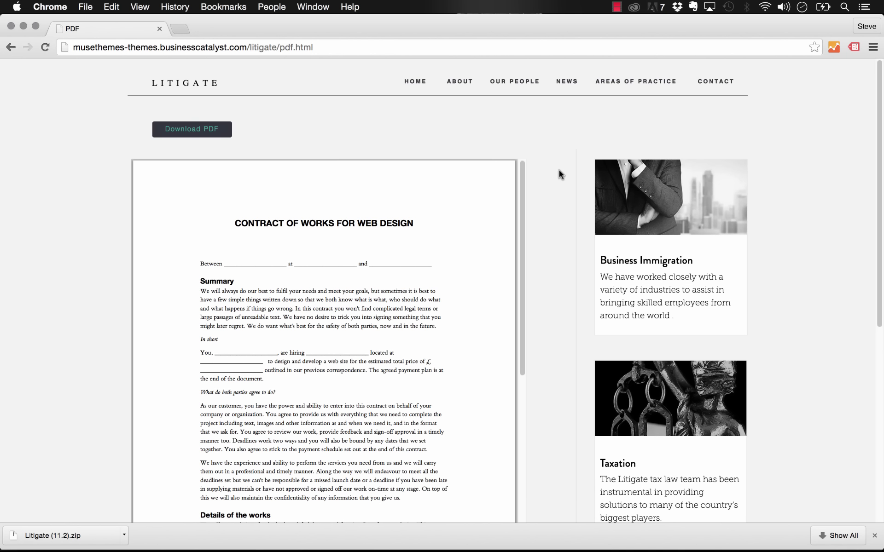
# Bring Adobe Muse CC to the front
pyautogui.scroll(-3, 559, 171)
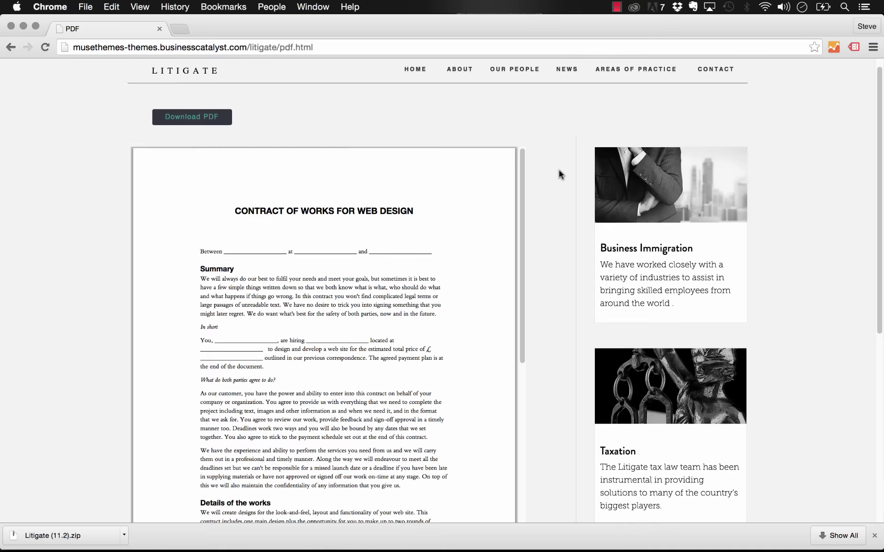
pyautogui.scroll(-15, 432, 139)
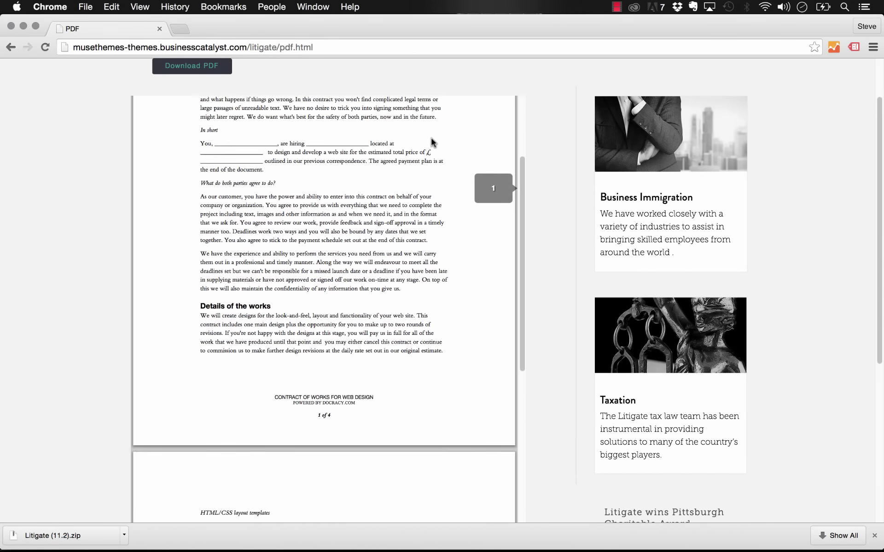
pyautogui.scroll(-20, 432, 141)
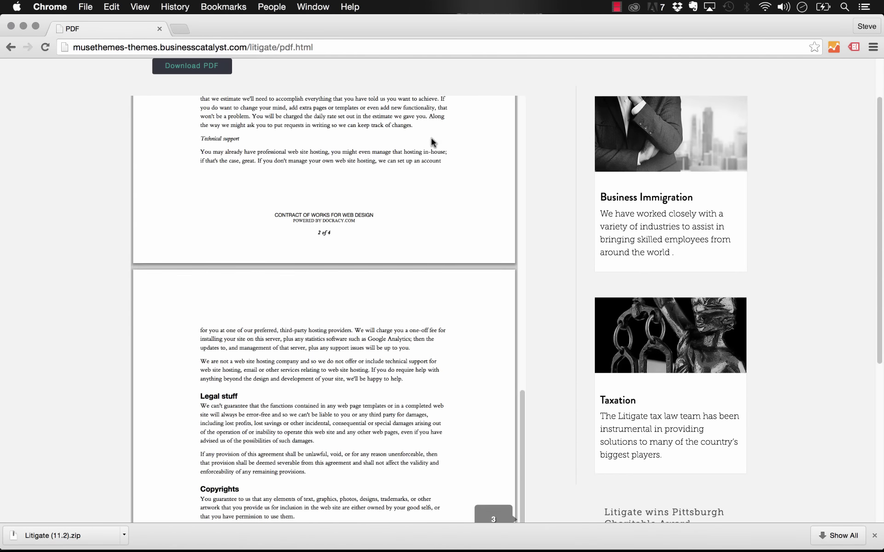
pyautogui.scroll(20, 432, 138)
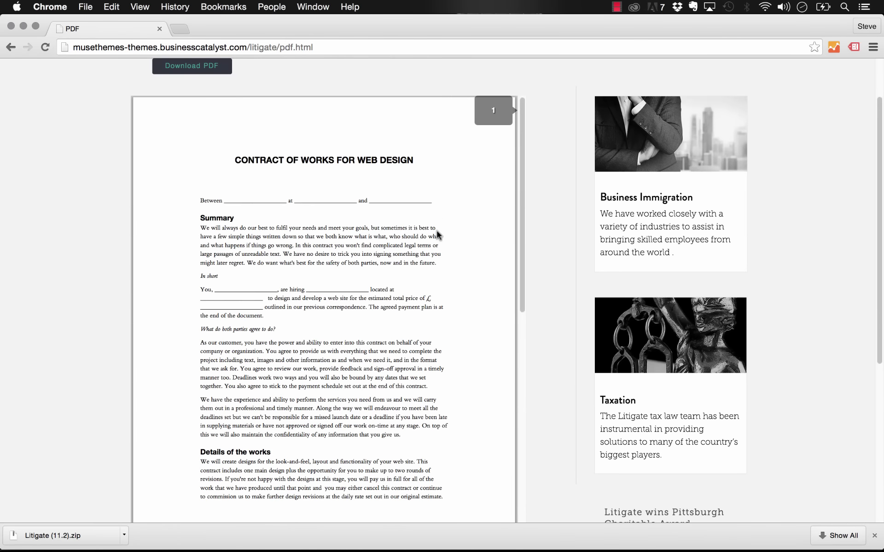
pyautogui.scroll(-20, 449, 282)
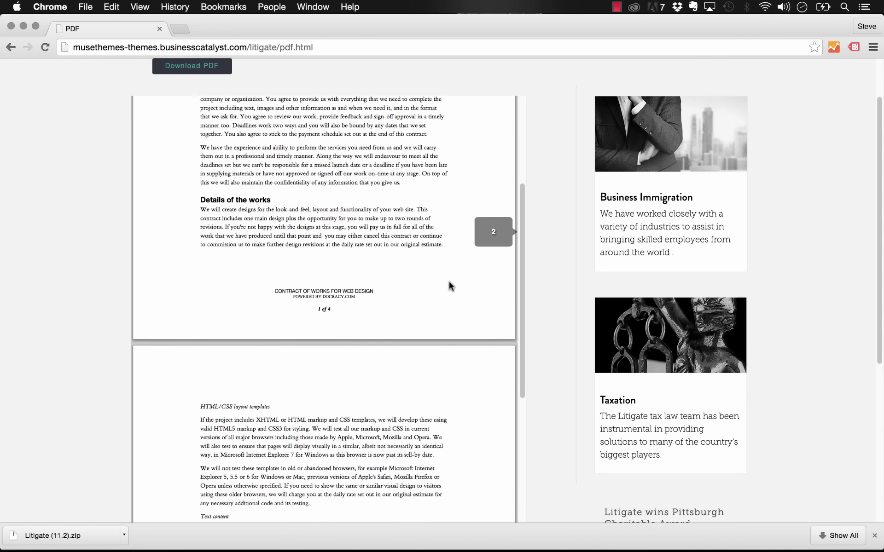
pyautogui.scroll(-10, 449, 282)
pyautogui.scroll(12, 449, 282)
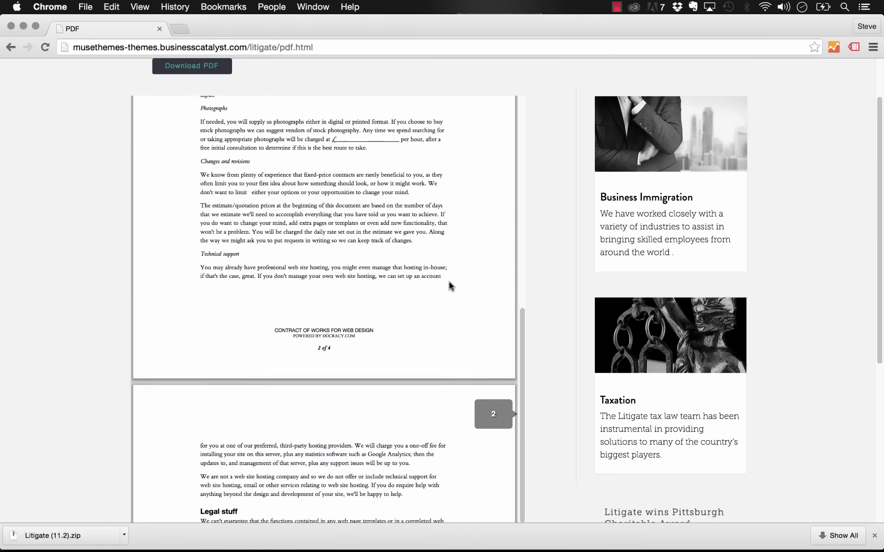
pyautogui.scroll(-5, 440, 352)
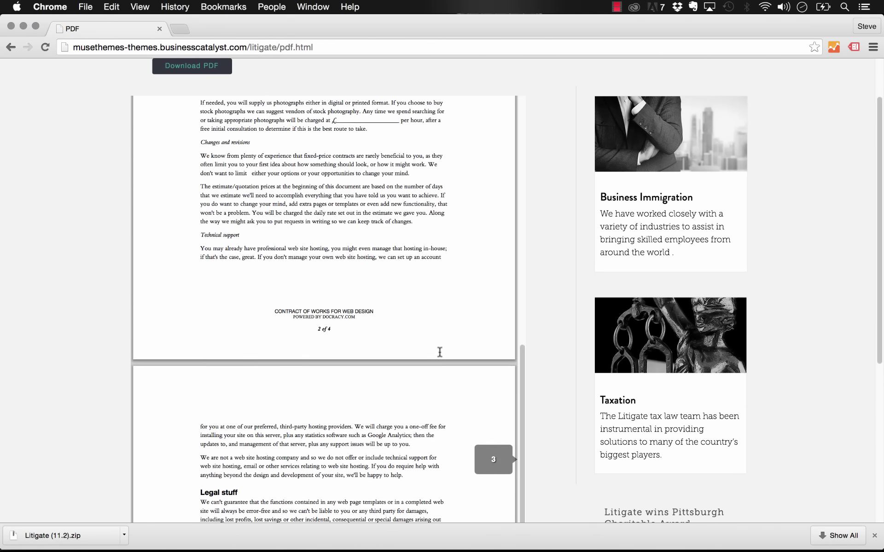
pyautogui.scroll(3, 440, 352)
pyautogui.scroll(15, 439, 353)
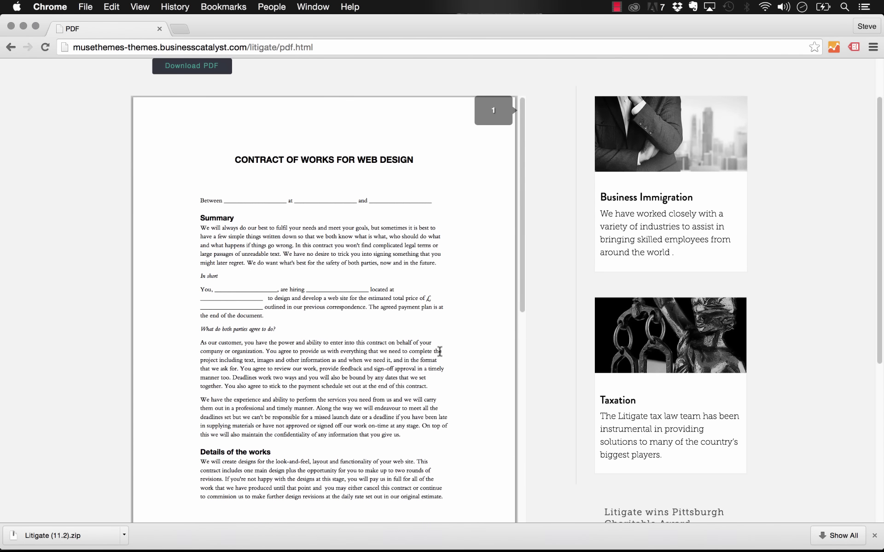
pyautogui.moveTo(323, 543)
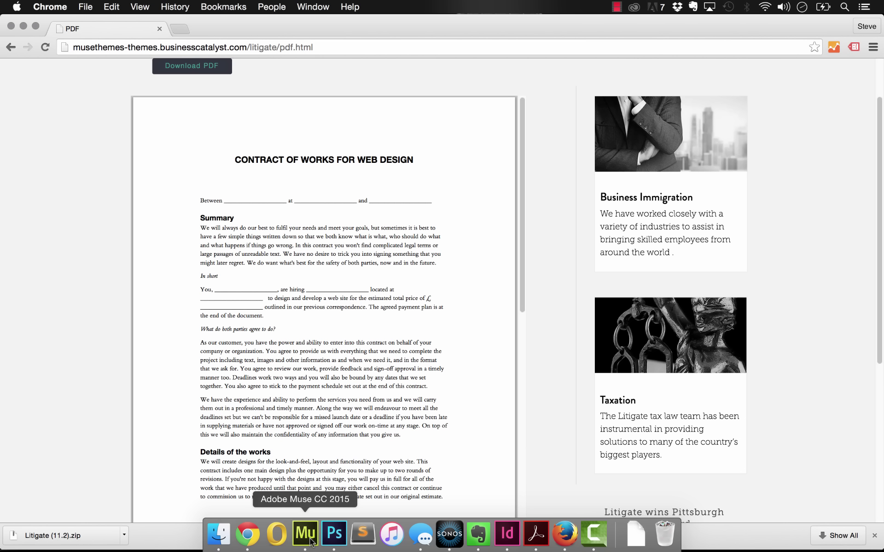
pyautogui.click(306, 534)
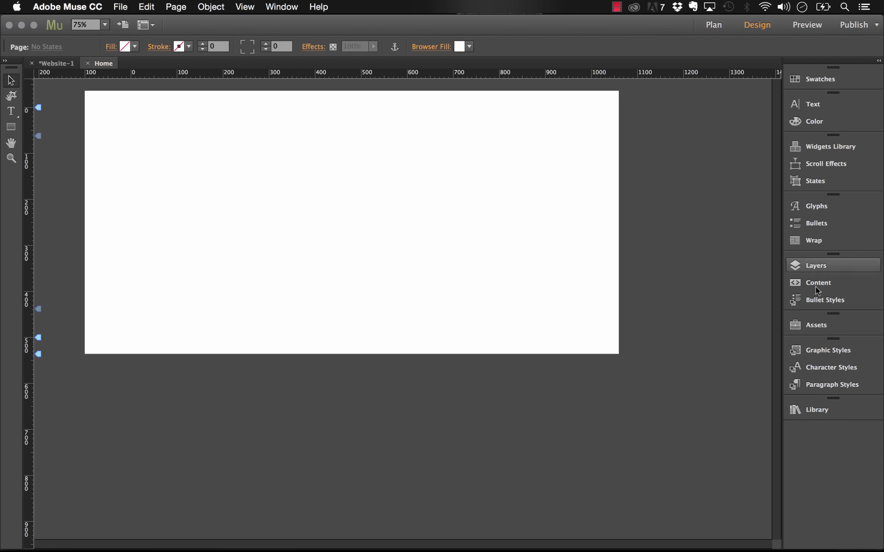
# Drag the PDF Viewer widget from the Library onto the Home page and show its options
pyautogui.click(828, 413)
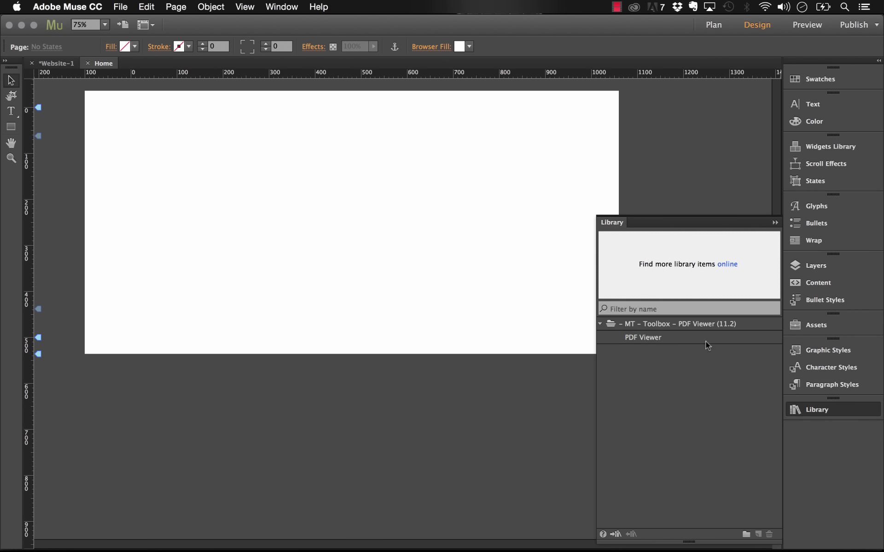
pyautogui.click(644, 340)
pyautogui.moveTo(655, 341); pyautogui.dragTo(163, 152)
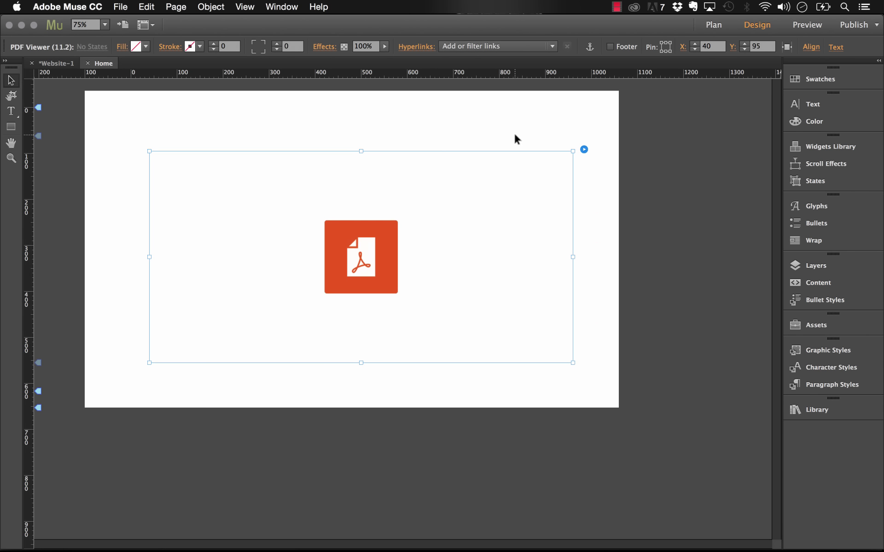
pyautogui.click(583, 149)
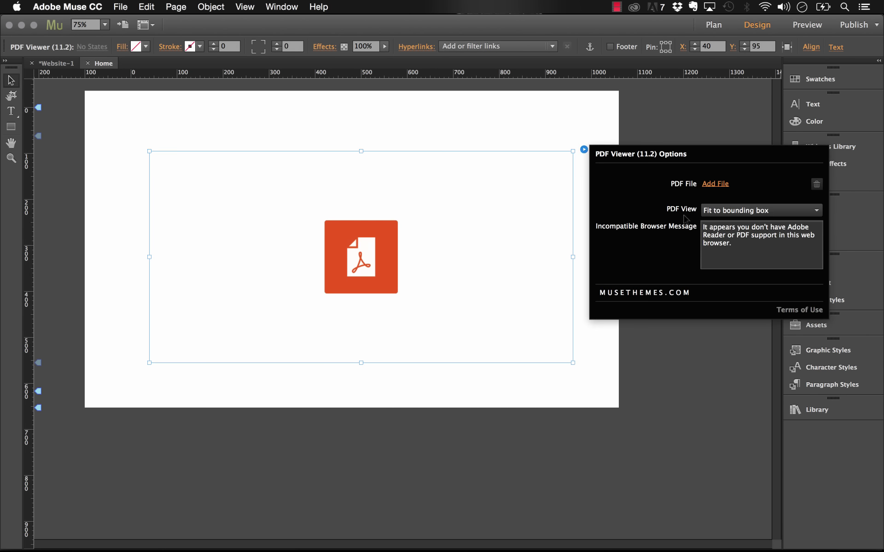
# Choose the Lab Workbook PDF as the viewer's file, previewing it first
pyautogui.click(712, 187)
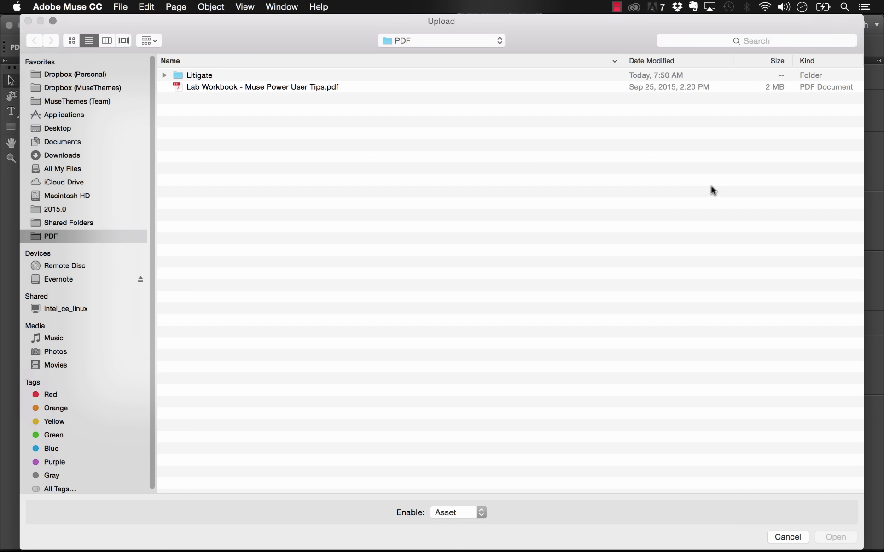
pyautogui.click(276, 87)
pyautogui.press('space')
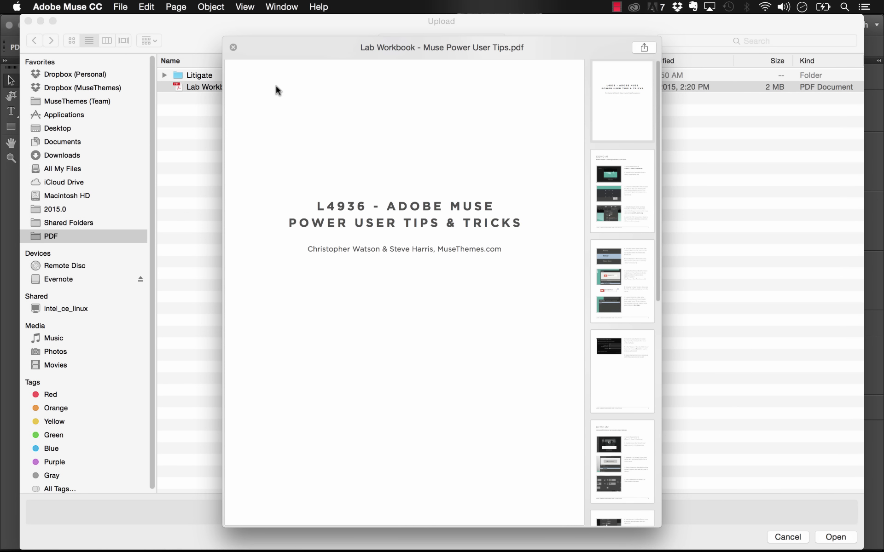
pyautogui.press('space')
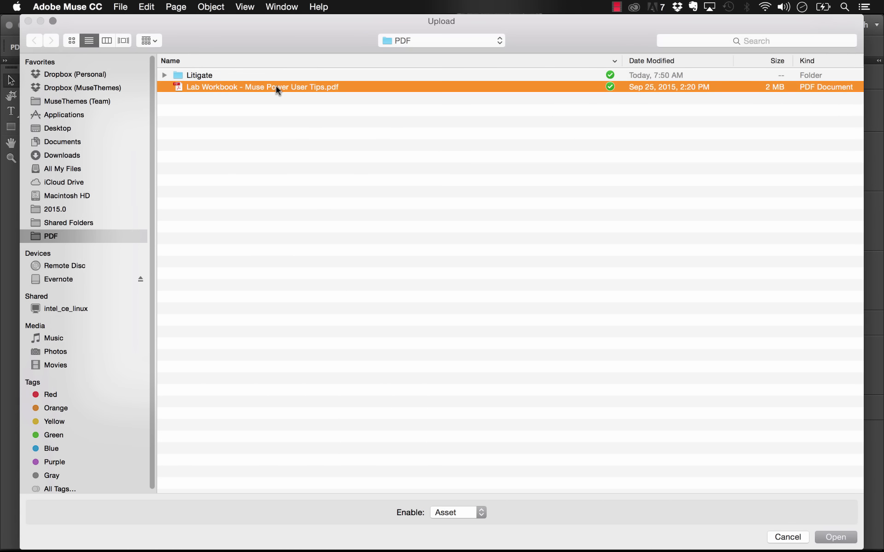
pyautogui.click(835, 536)
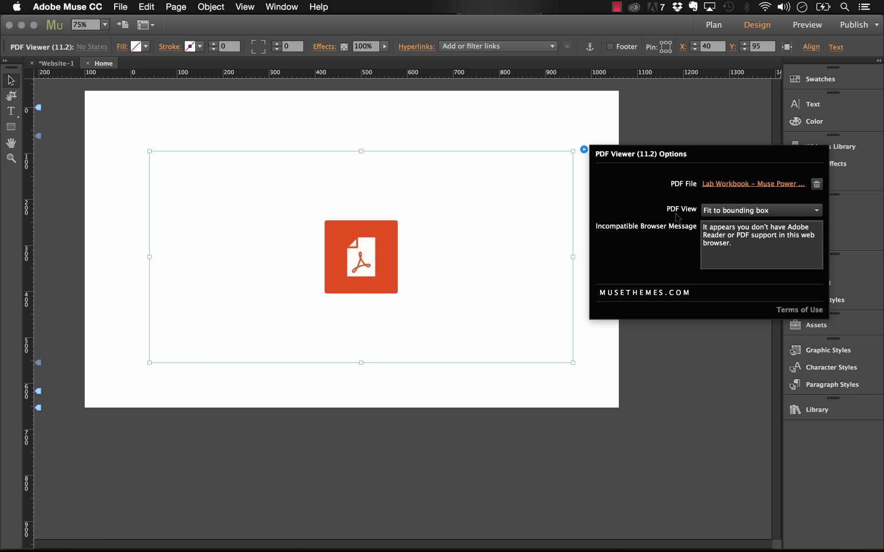
# Move the PDF viewer up to Y 61 and stretch it to about 818 px tall
pyautogui.click(444, 97)
pyautogui.click(153, 159)
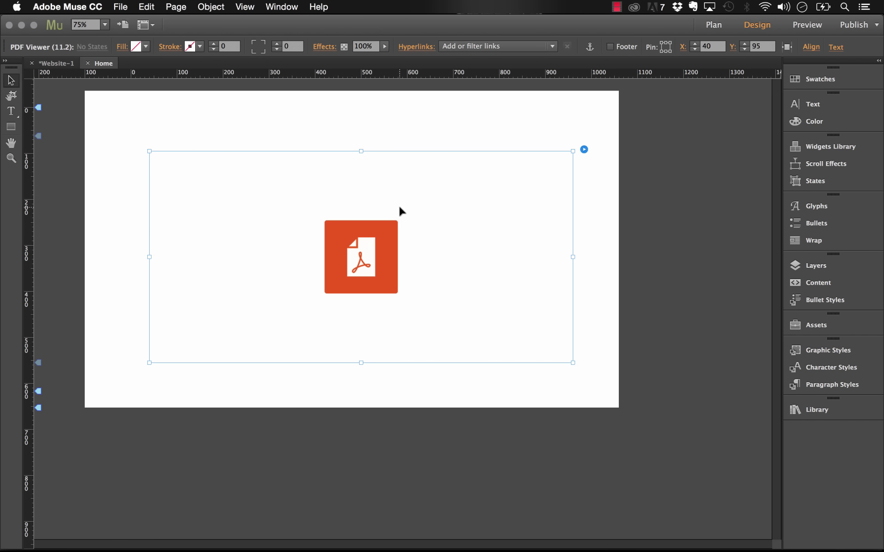
pyautogui.moveTo(399, 207); pyautogui.dragTo(399, 192)
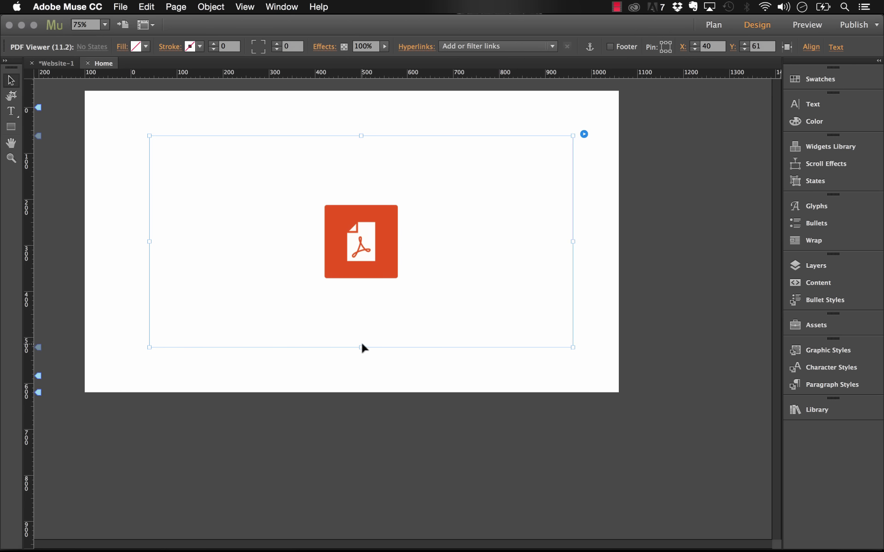
pyautogui.moveTo(361, 346); pyautogui.dragTo(361, 505)
pyautogui.click(120, 7)
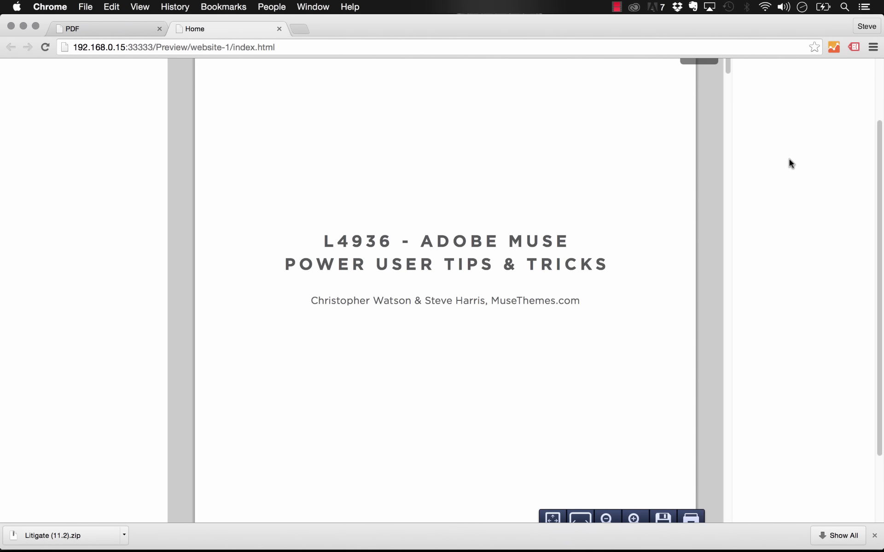
# Scroll the Chrome preview and zoom the embedded Lab Workbook PDF out twice
pyautogui.scroll(-3, 801, 233)
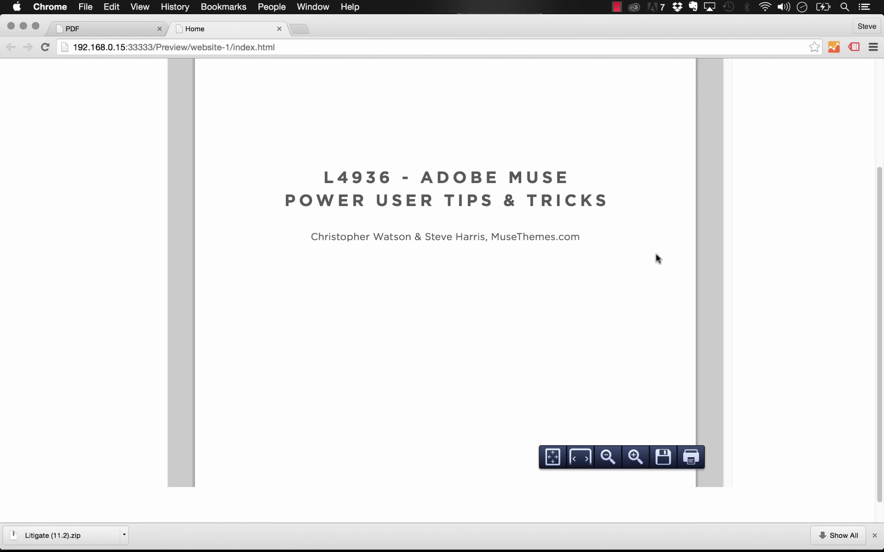
pyautogui.scroll(-1, 801, 339)
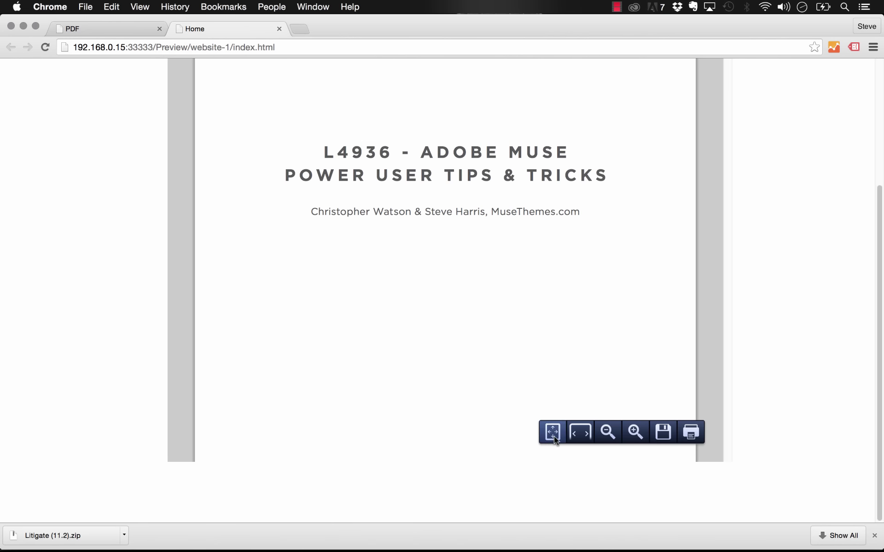
pyautogui.click(602, 437)
pyautogui.click(601, 436)
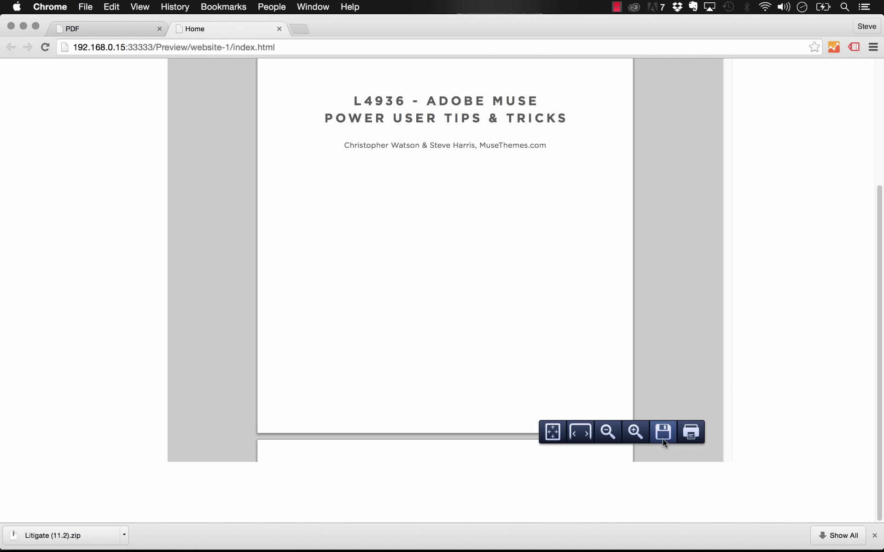
pyautogui.scroll(6, 764, 419)
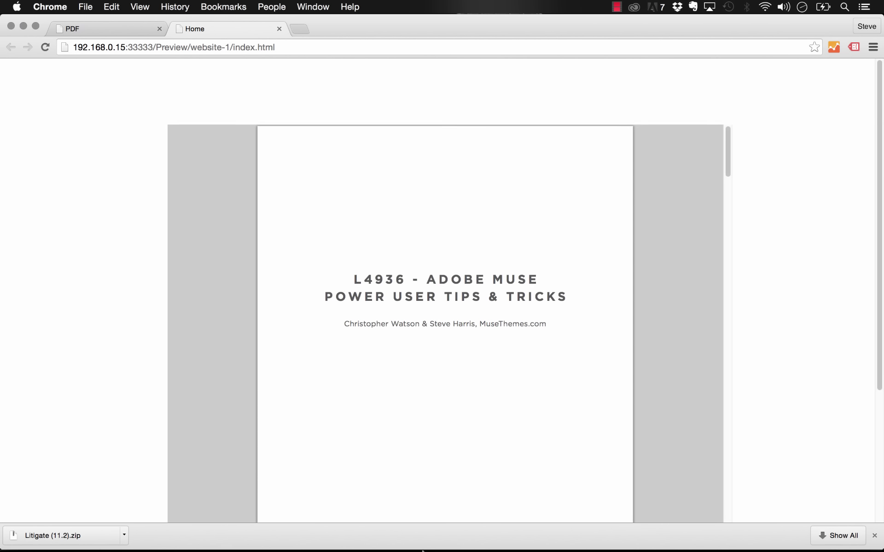
# Back in Muse, set the PDF viewer to 100% width and shorten it to 642 px
pyautogui.moveTo(421, 534)
pyautogui.click(305, 534)
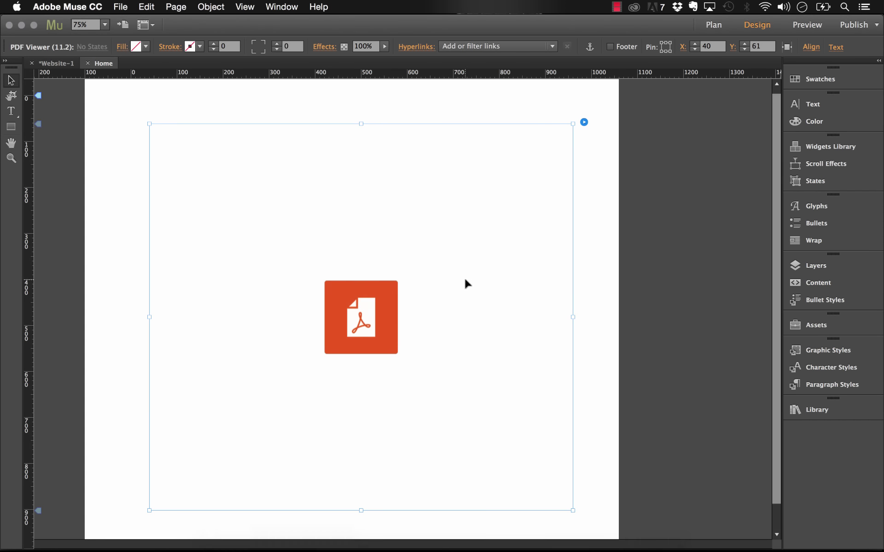
pyautogui.click(584, 123)
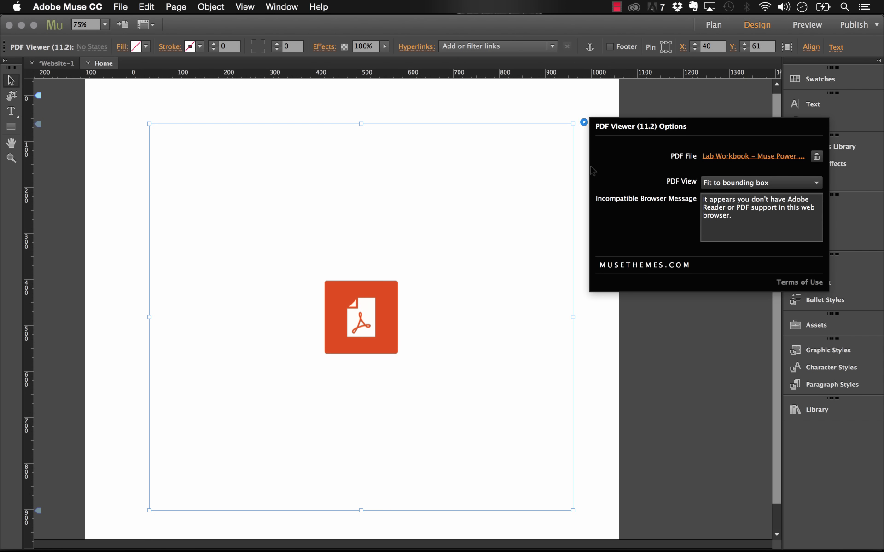
pyautogui.click(538, 141)
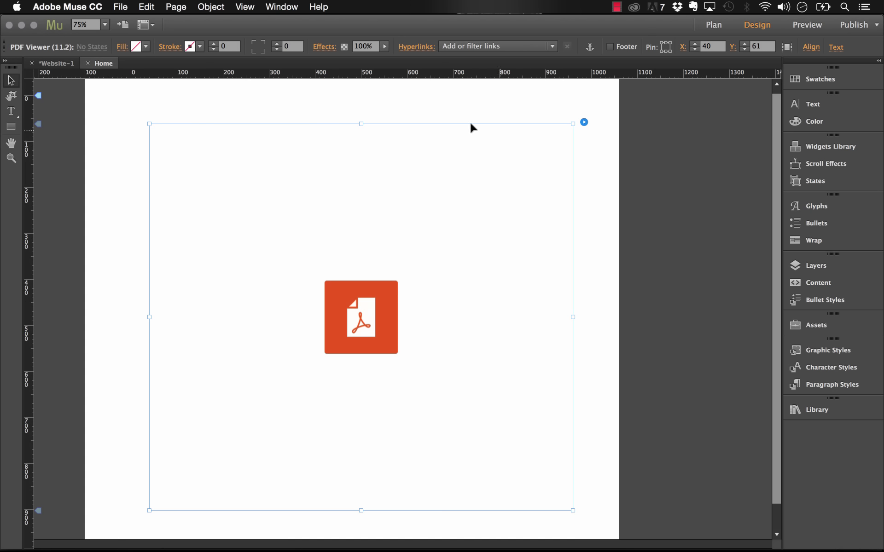
pyautogui.click(787, 47)
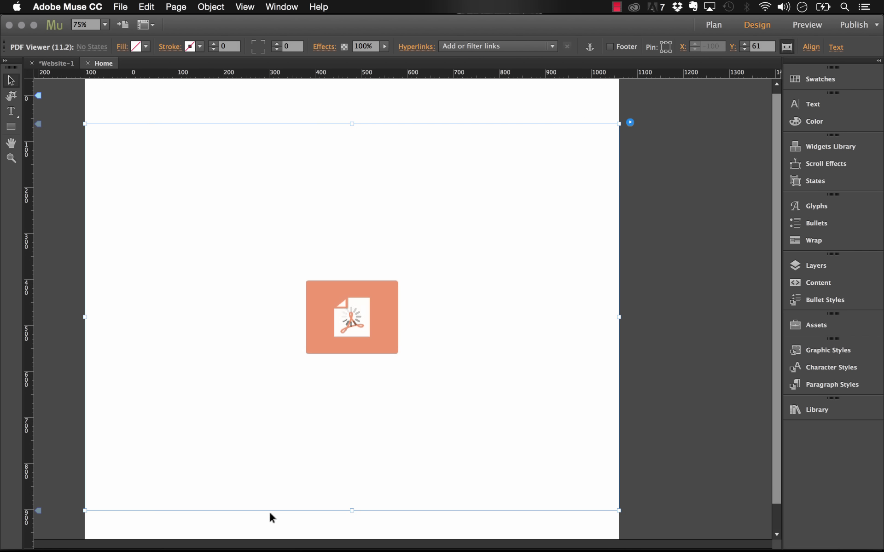
pyautogui.moveTo(351, 509); pyautogui.dragTo(339, 419)
# Preview the full-width viewer in Chrome, scroll through the PDF, then return to Muse
pyautogui.click(120, 6)
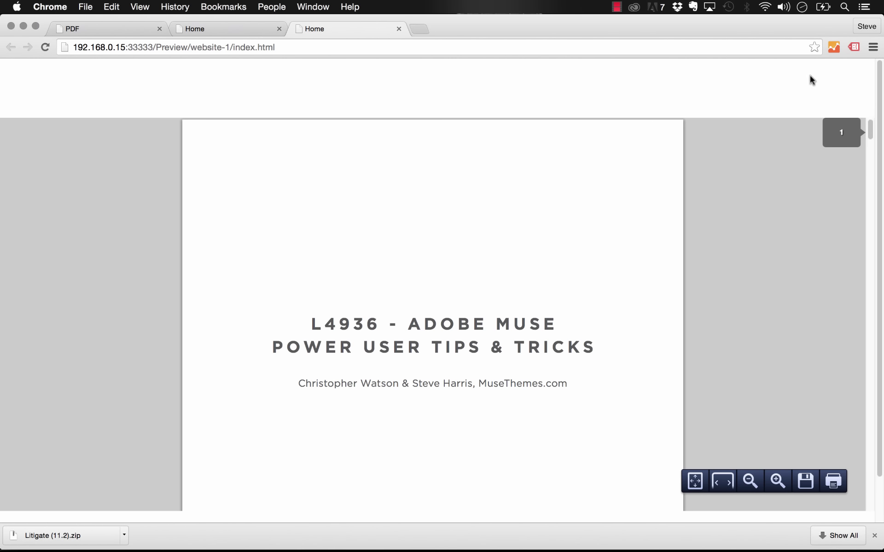
pyautogui.scroll(-5, 810, 75)
pyautogui.scroll(3, 716, 239)
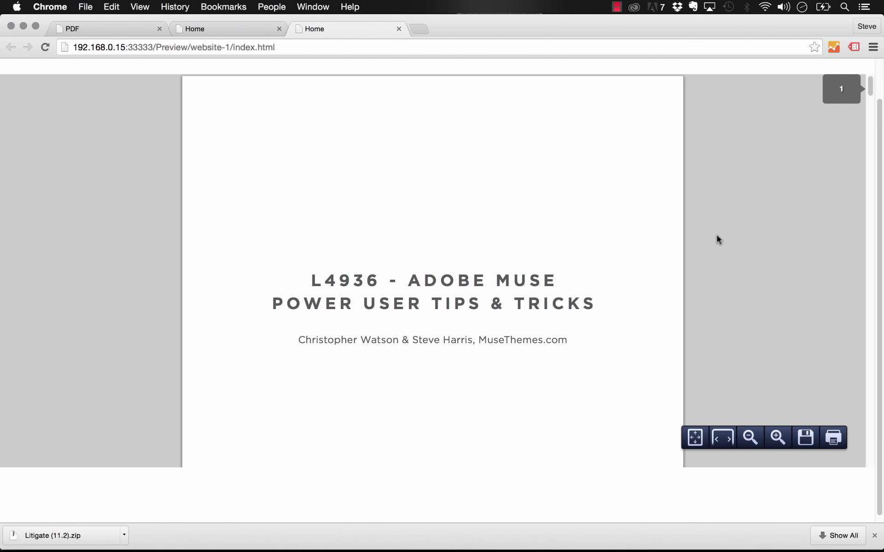
pyautogui.scroll(2, 643, 74)
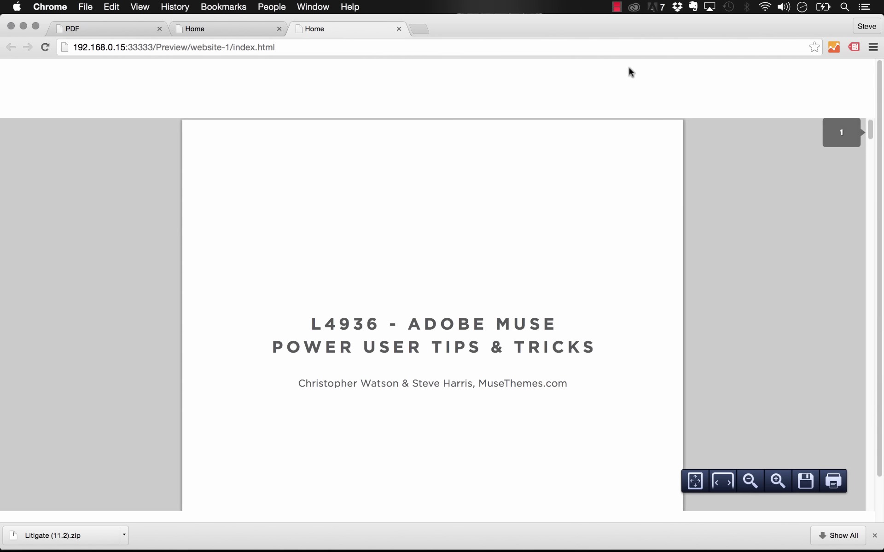
pyautogui.scroll(-10, 629, 67)
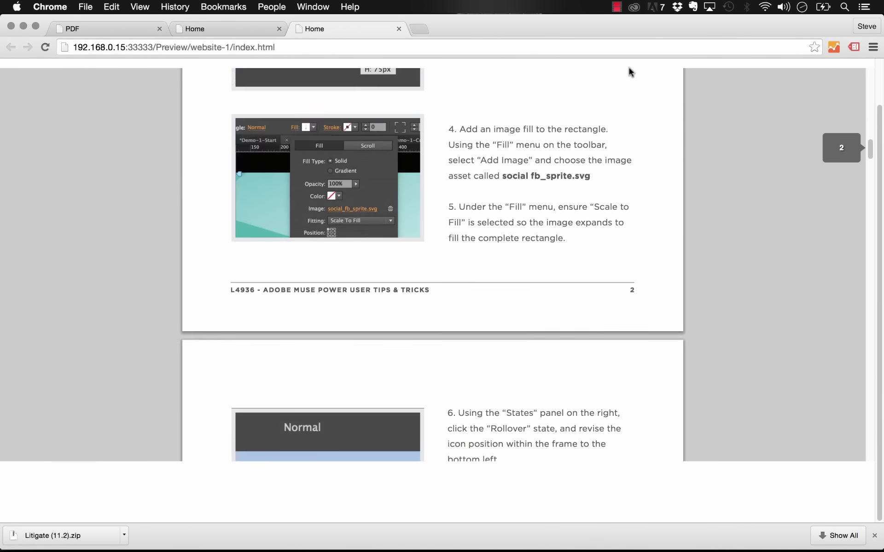
pyautogui.scroll(-15, 629, 67)
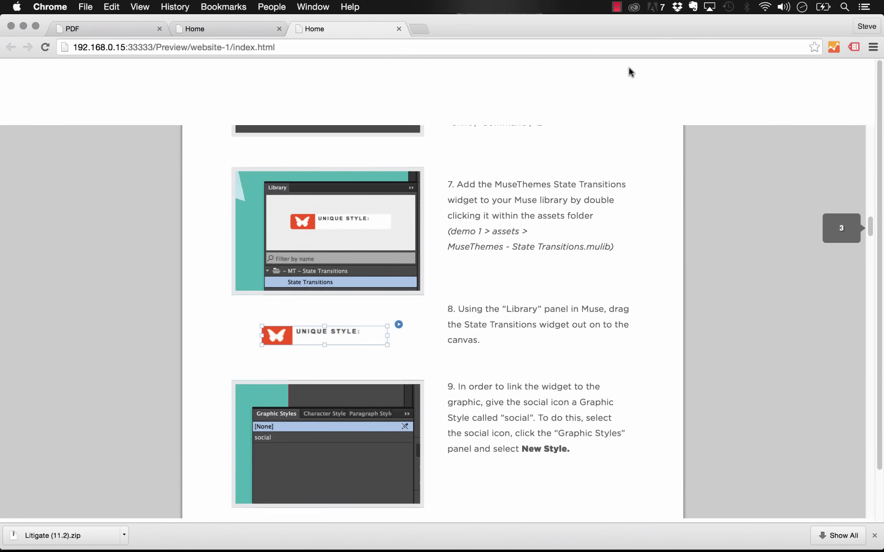
pyautogui.click(306, 540)
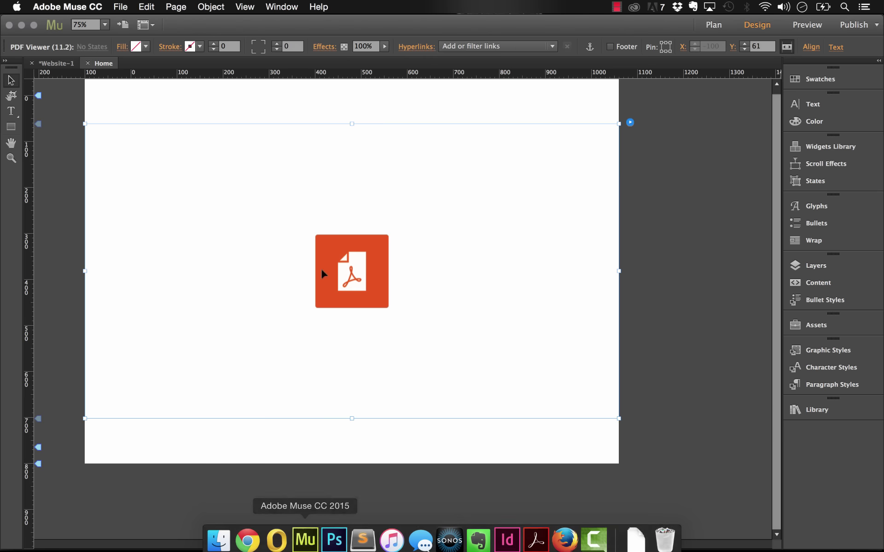
# Set the PDF viewer's PDF View option to Fullscreen
pyautogui.click(630, 122)
pyautogui.click(755, 184)
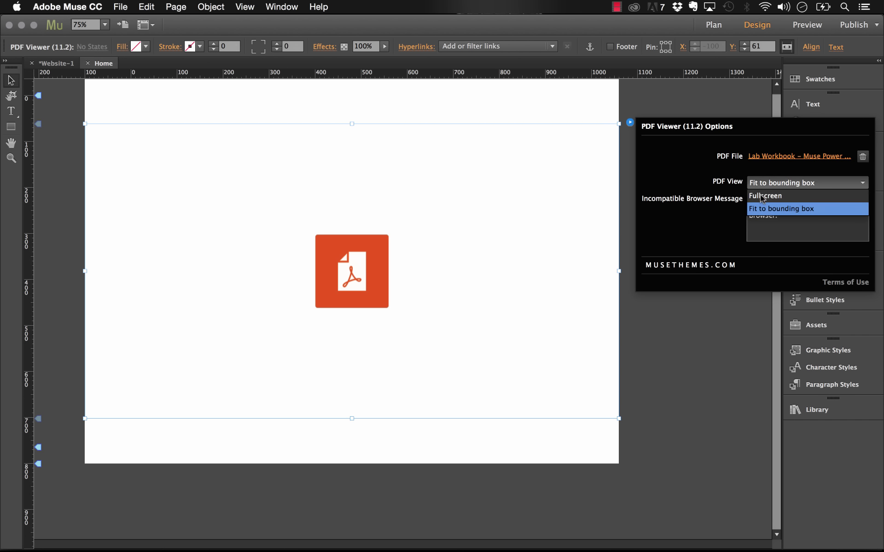
pyautogui.click(762, 198)
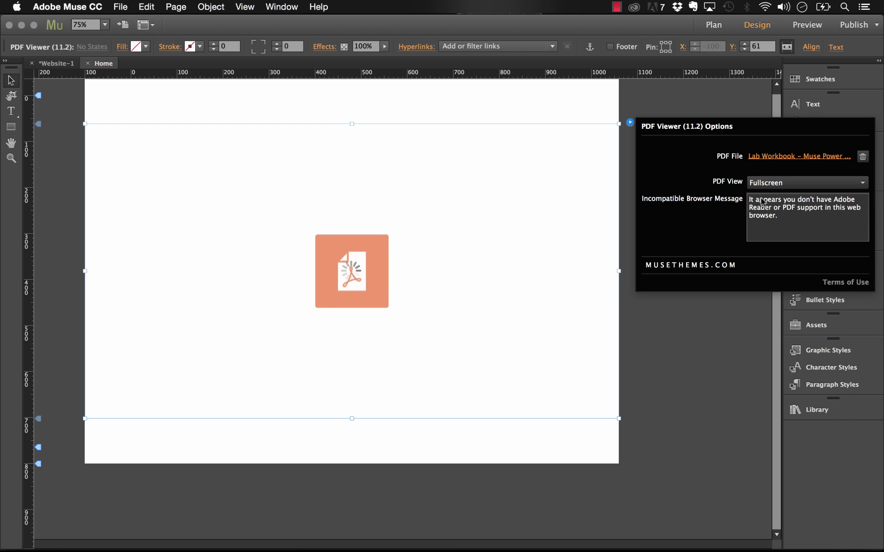
pyautogui.click(594, 92)
# Preview the page in the browser and jump back to the PDF's first page
pyautogui.click(120, 7)
pyautogui.click(184, 203)
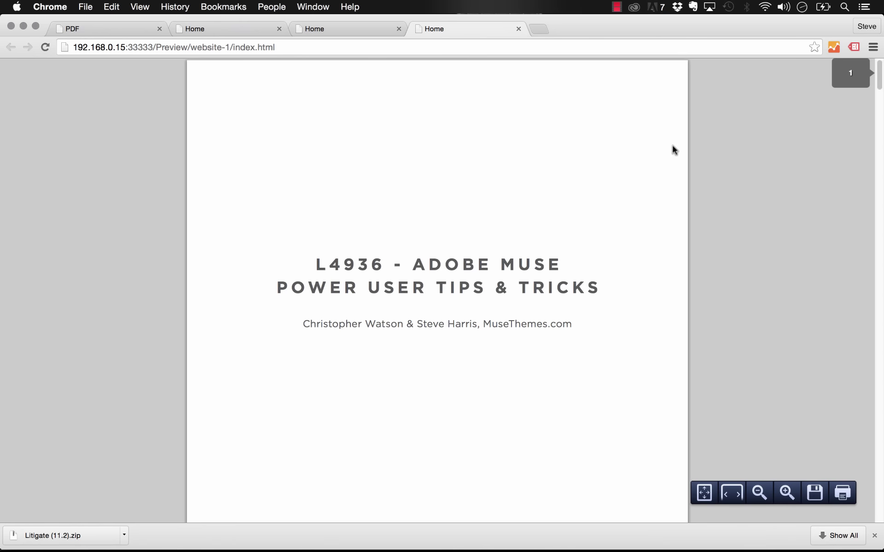
pyautogui.scroll(-10, 773, 184)
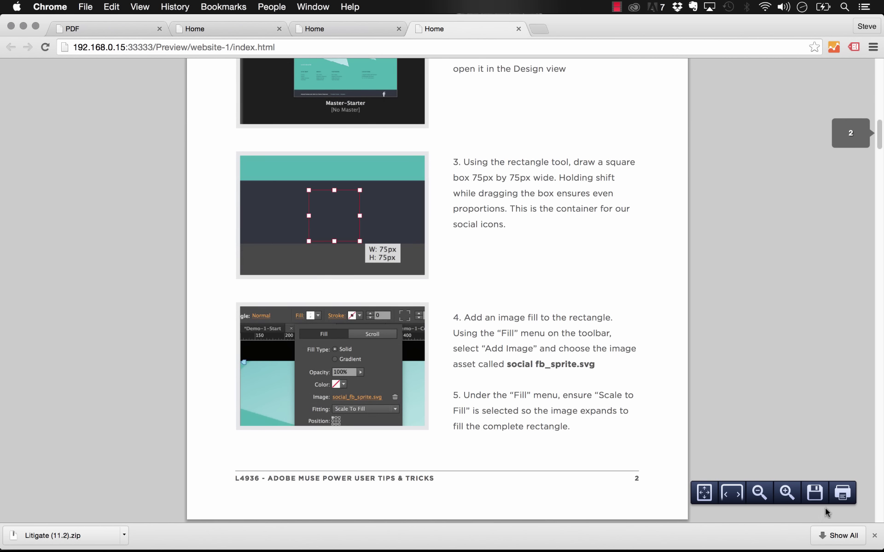
pyautogui.press('Home')
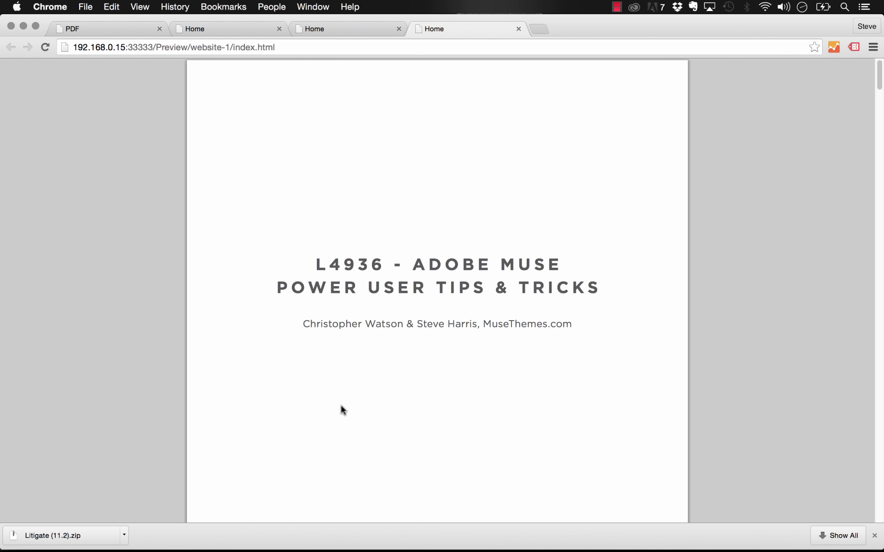
# Narrow the PDF viewer frame from its right side and shift it onto the page
pyautogui.click(304, 534)
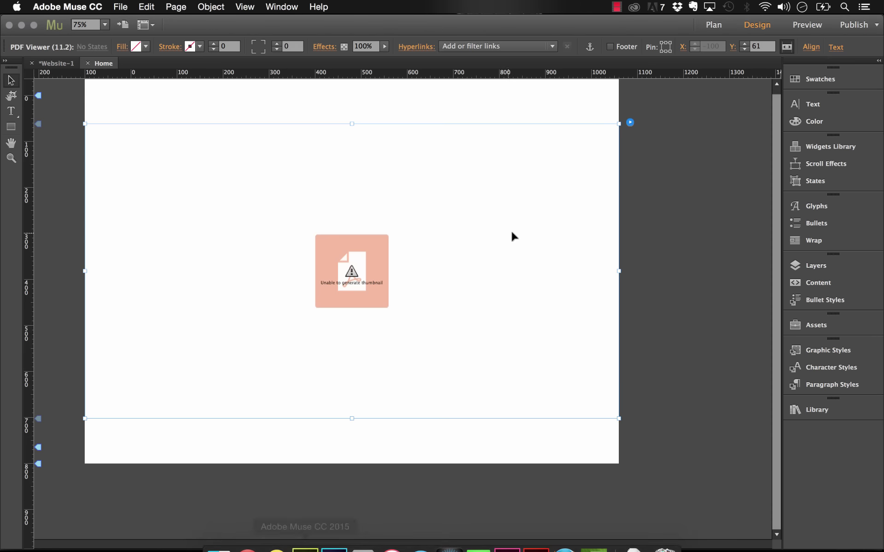
pyautogui.moveTo(620, 271); pyautogui.dragTo(411, 272)
pyautogui.moveTo(341, 275); pyautogui.dragTo(394, 276)
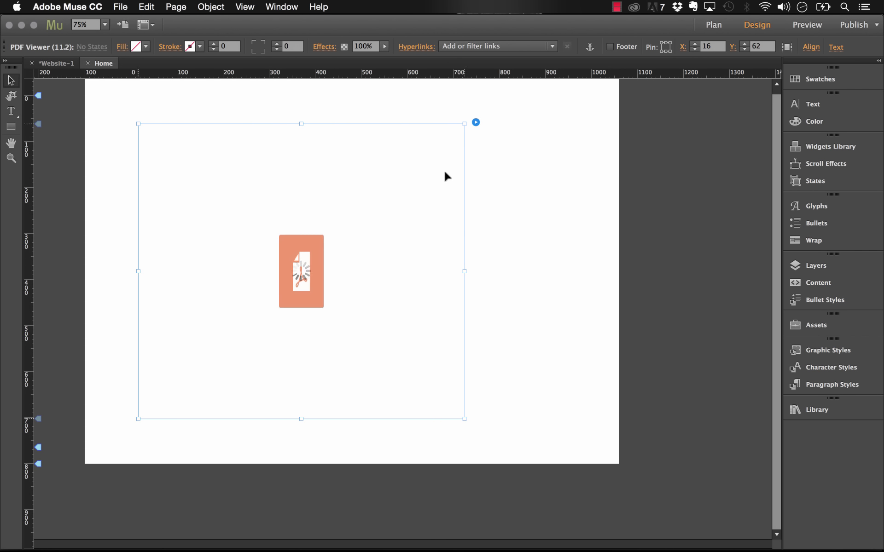
# Set the viewer's PDF View option to Fit to bounding box
pyautogui.click(476, 122)
pyautogui.click(605, 183)
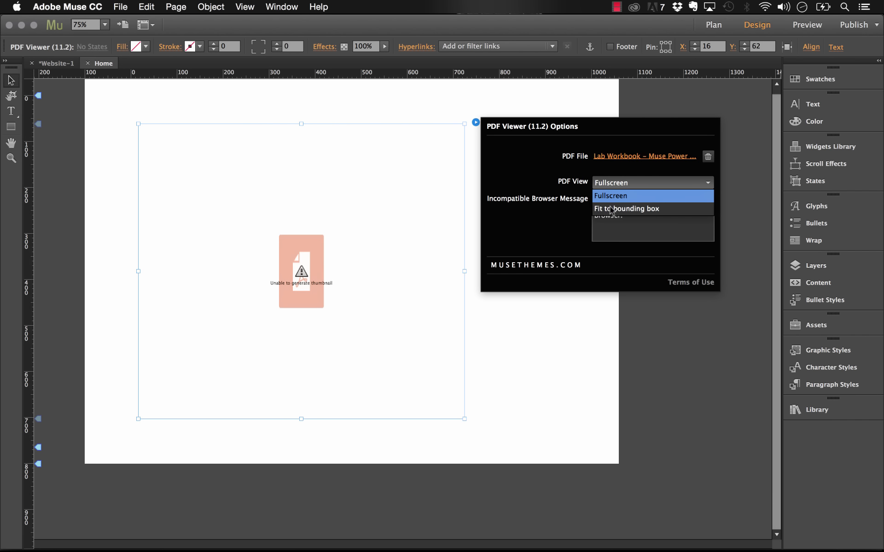
pyautogui.click(610, 206)
pyautogui.click(451, 413)
# Make the frame narrower and taller, move it near the page top, and preview it
pyautogui.moveTo(464, 419); pyautogui.dragTo(418, 504)
pyautogui.moveTo(325, 375); pyautogui.dragTo(344, 342)
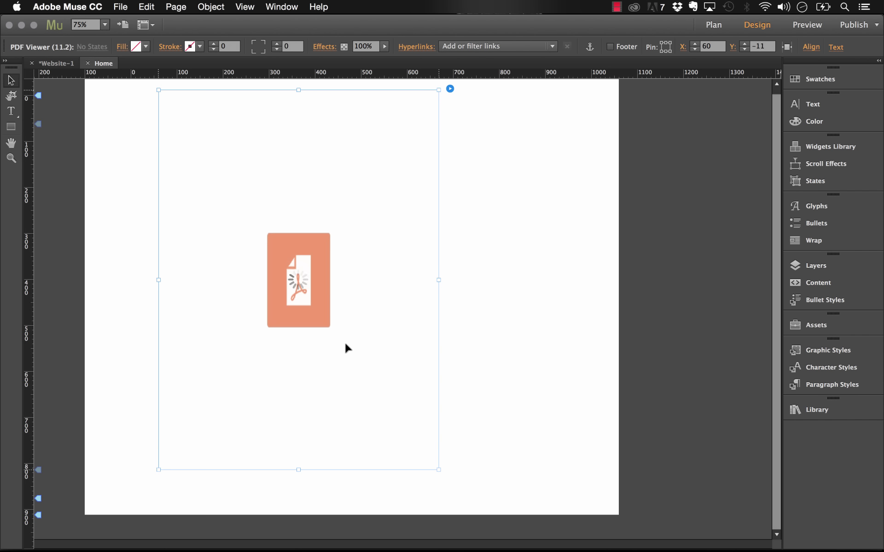
pyautogui.click(129, 5)
pyautogui.click(184, 201)
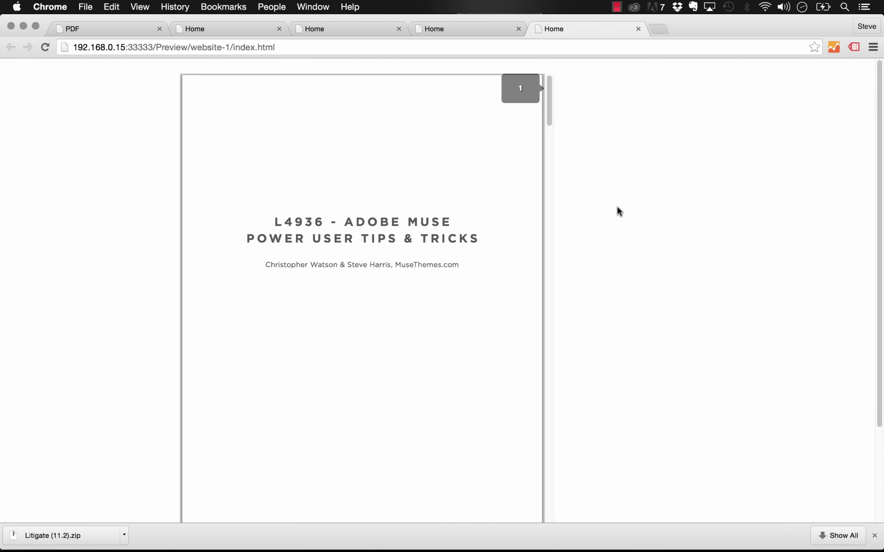
# Scroll the boxed viewer preview in Chrome, then switch back to Adobe Muse
pyautogui.scroll(-3, 608, 207)
pyautogui.scroll(-15, 375, 157)
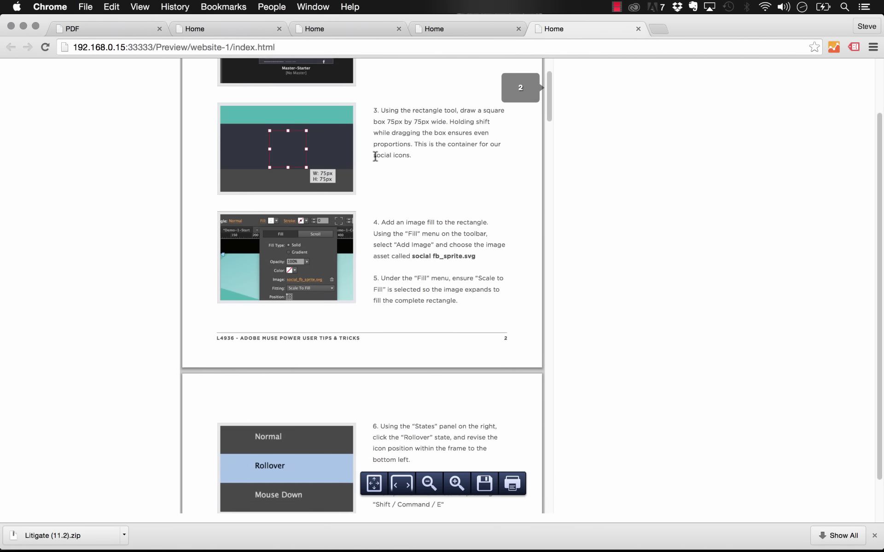
pyautogui.moveTo(338, 549)
pyautogui.click(305, 535)
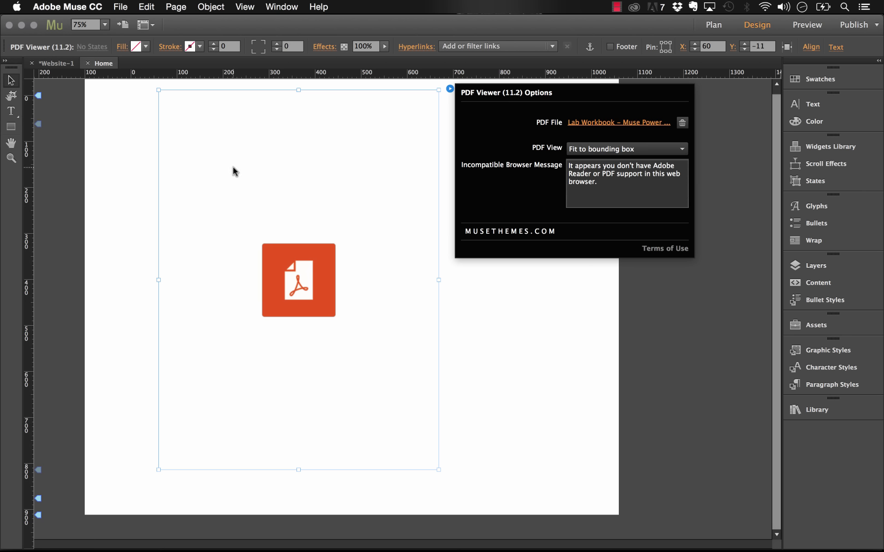
# Centre the PDF viewer horizontally at X 175, Y 6 and preview the page in Chrome
pyautogui.click(105, 148)
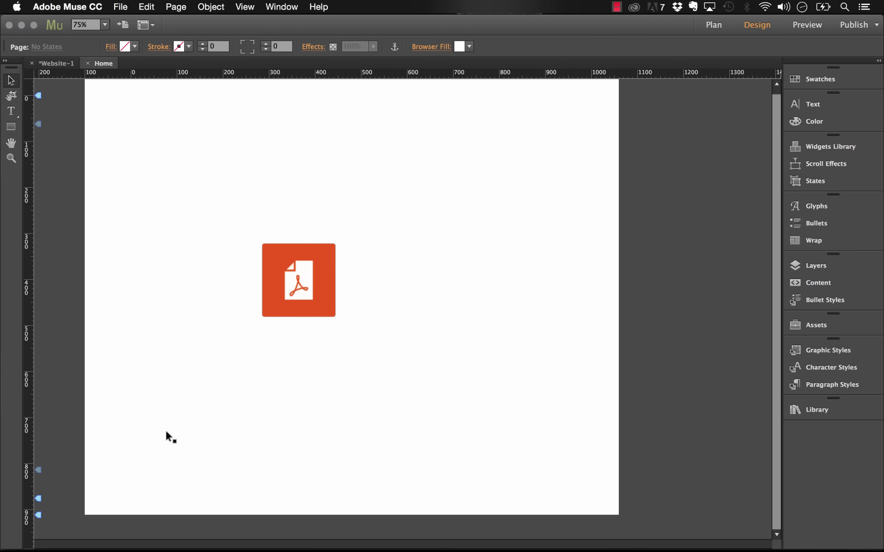
pyautogui.click(120, 7)
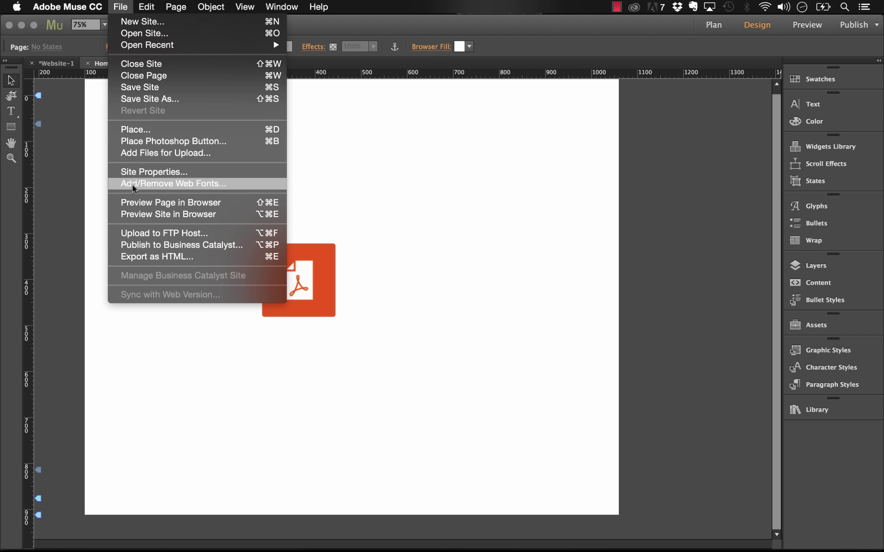
pyautogui.click(366, 224)
pyautogui.moveTo(333, 217); pyautogui.dragTo(381, 221)
pyautogui.click(119, 6)
pyautogui.click(164, 199)
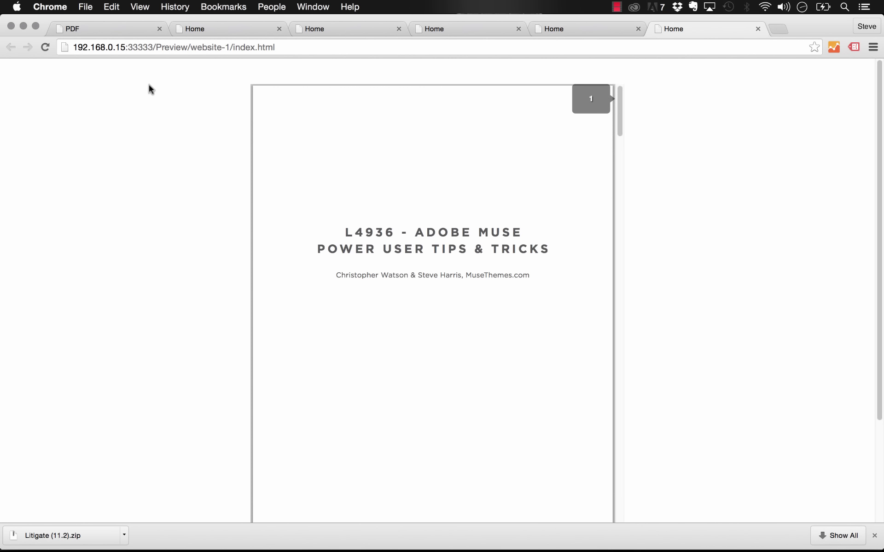
# Load the Chrome preview address in a new Firefox tab to see the fallback message
pyautogui.click(187, 43)
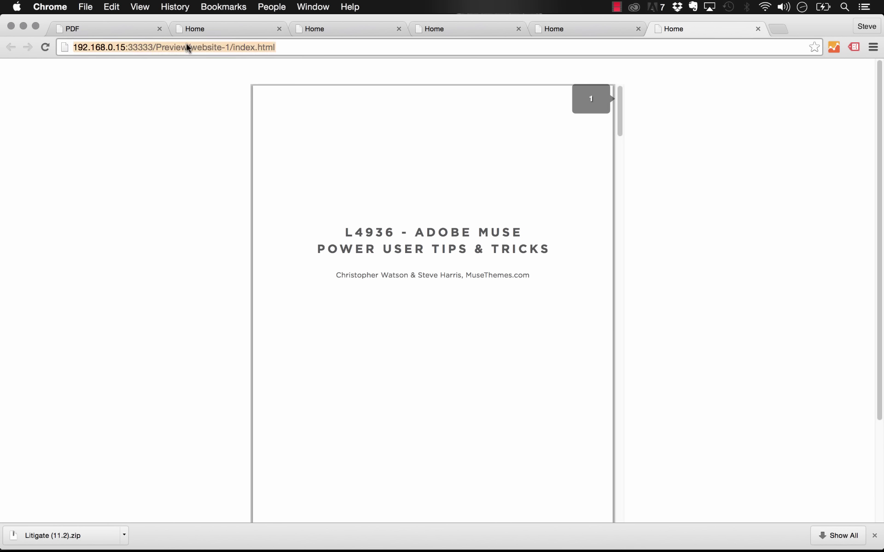
pyautogui.press('super+c')
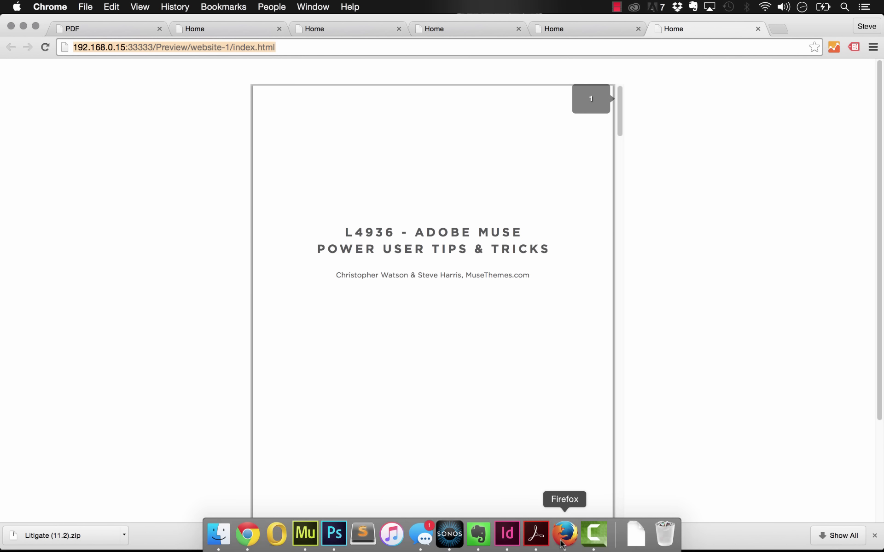
pyautogui.click(564, 534)
pyautogui.click(192, 29)
pyautogui.press('super+v')
pyautogui.press('Return')
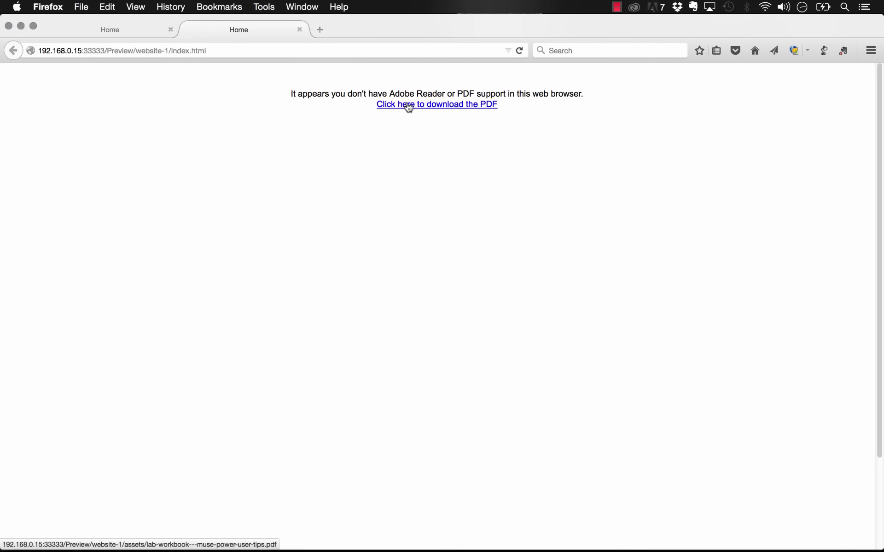
# In Firefox's preview, select the start of the missing-PDF-support fallback message to inspect it, then deselect
pyautogui.moveTo(282, 95); pyautogui.dragTo(574, 93)
pyautogui.click(577, 100)
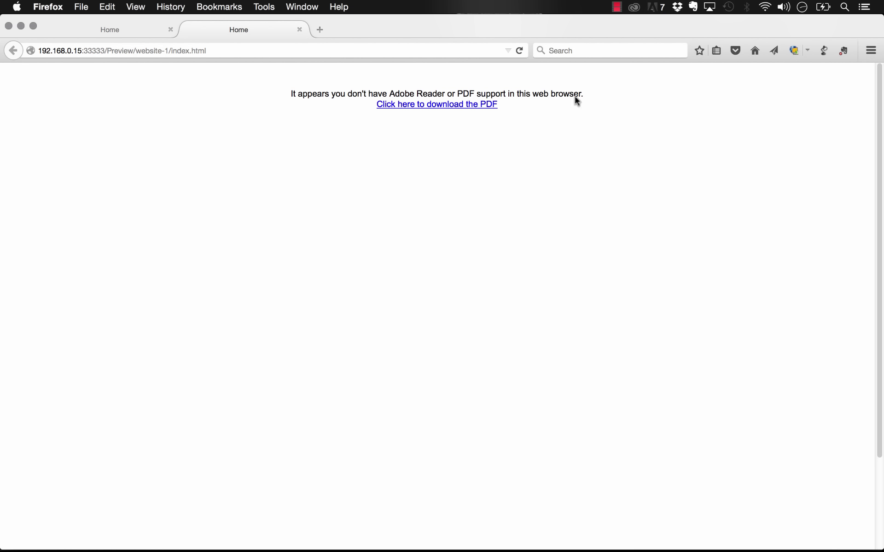
# Back in Muse, reopen the PDF Viewer widget's options and place the cursor in the Incompatible Browser Message text
pyautogui.click(307, 536)
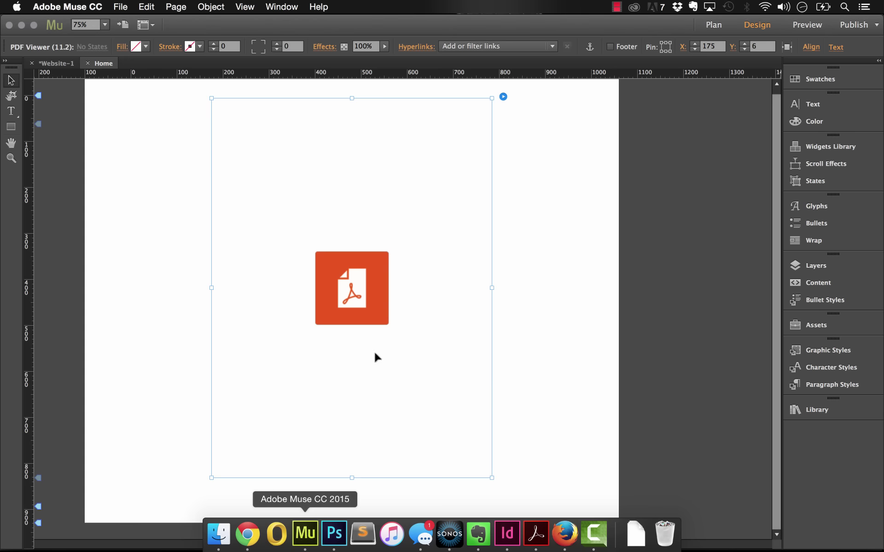
pyautogui.click(503, 97)
pyautogui.moveTo(651, 190); pyautogui.dragTo(615, 165)
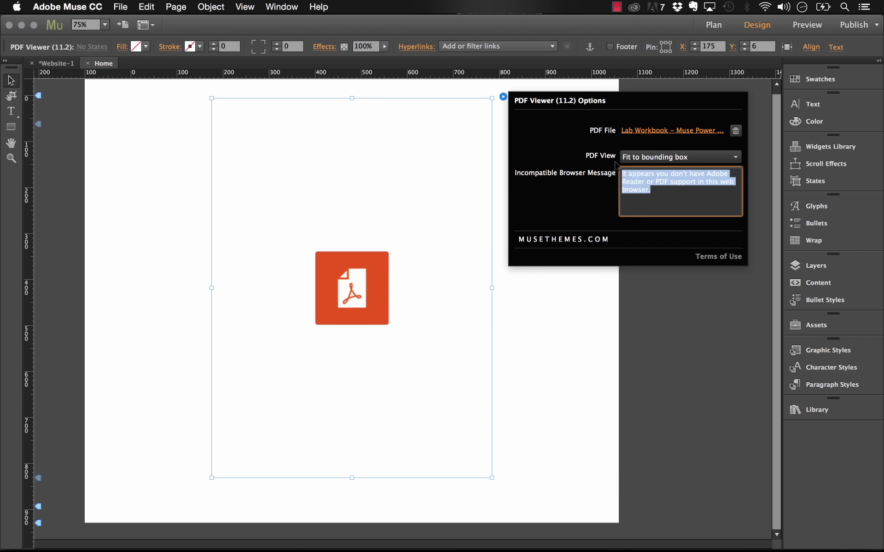
pyautogui.click(647, 203)
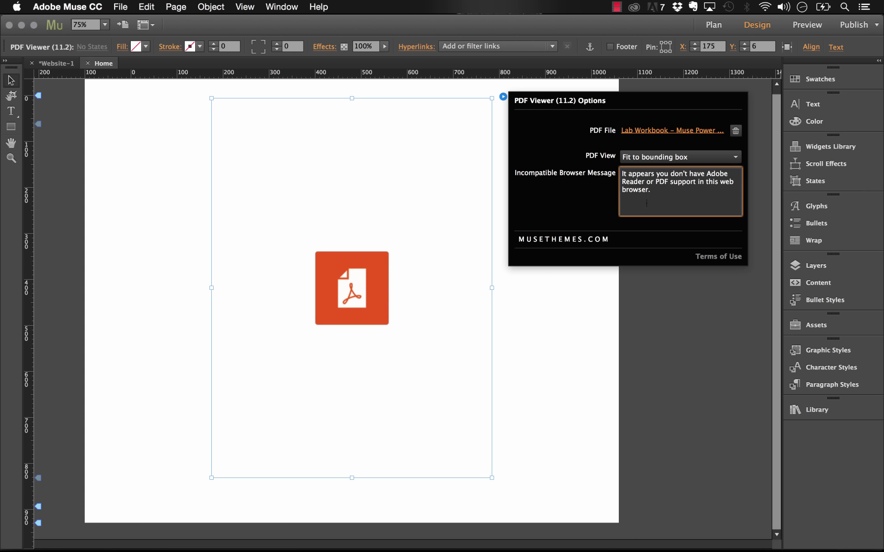